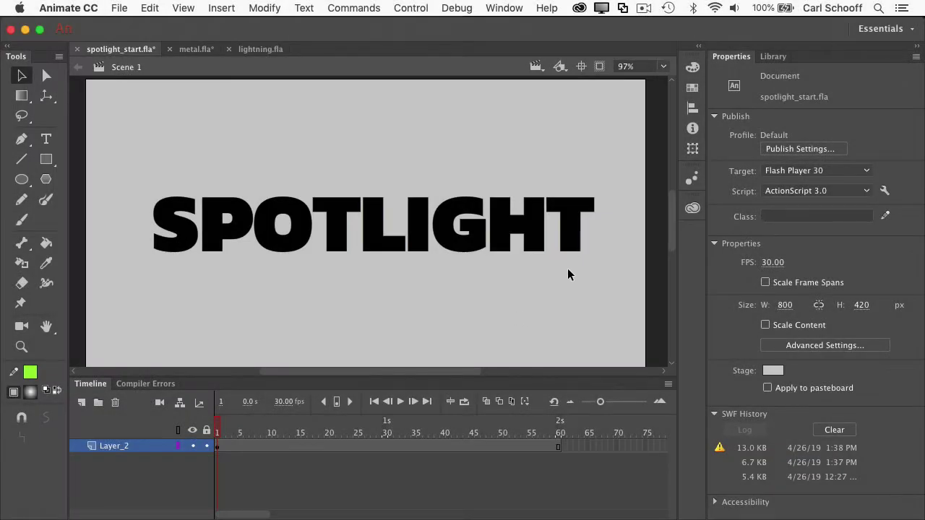
Break the SPOTLIGHT text apart twice, first into letters, then into plain shapes.
{"action": "left_click", "coordinate": [580, 229]}
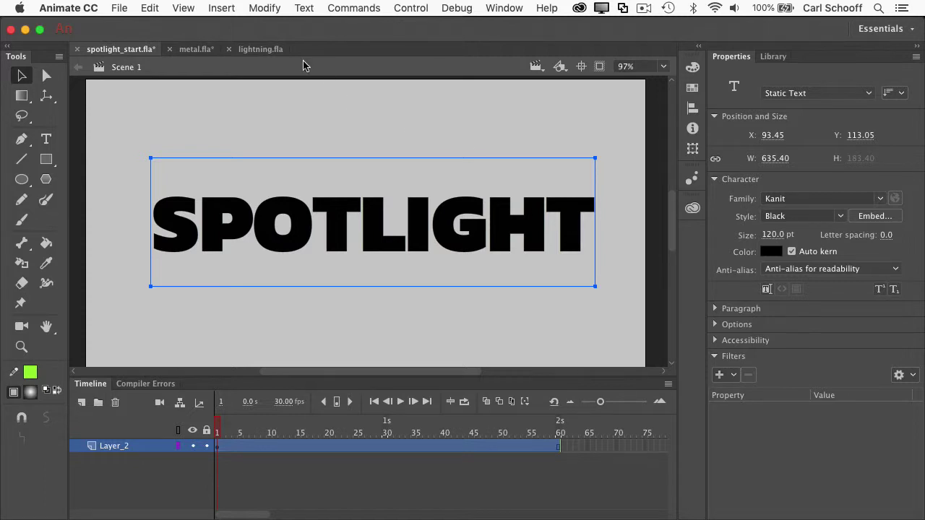
{"action": "left_click", "coordinate": [265, 8]}
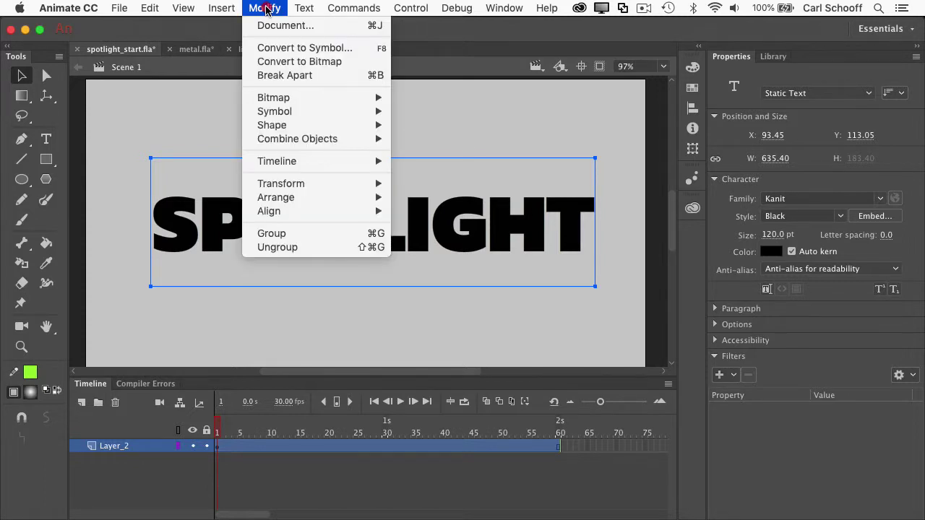
{"action": "left_click", "coordinate": [285, 75]}
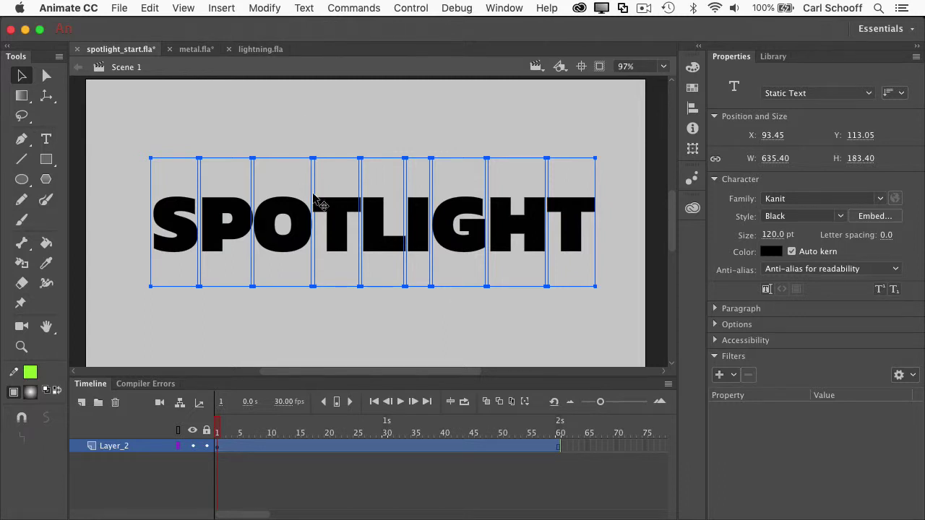
{"action": "left_click", "coordinate": [266, 8]}
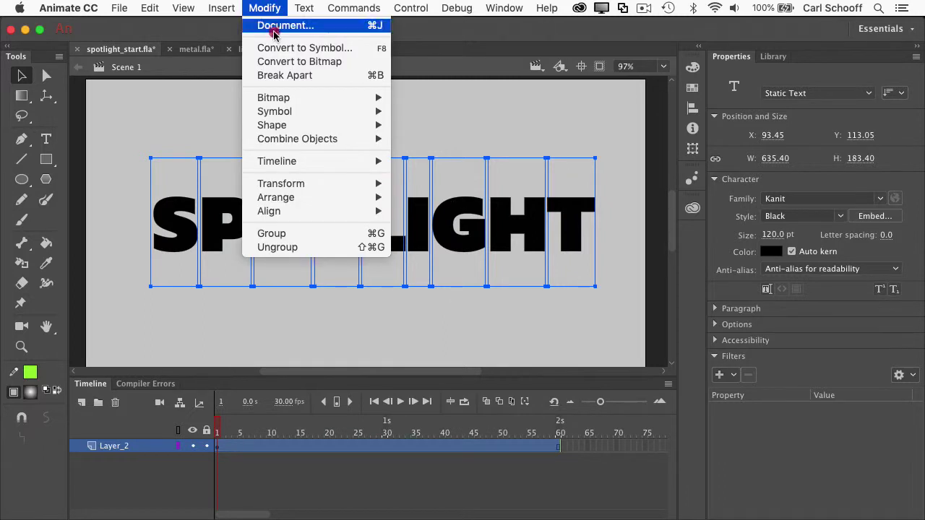
{"action": "left_click", "coordinate": [289, 76]}
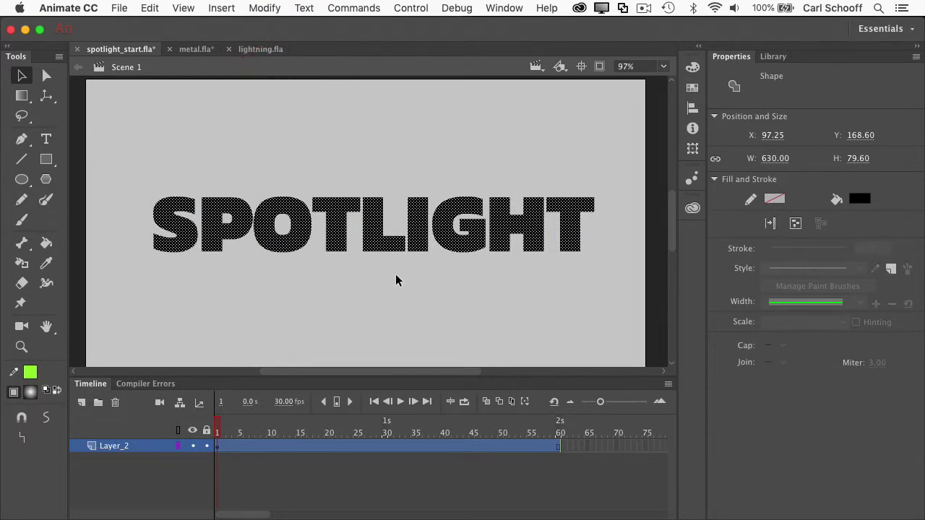
Fill the letters with a radial gradient using the Paint Bucket with Lock Fill on.
{"action": "left_click", "coordinate": [32, 396]}
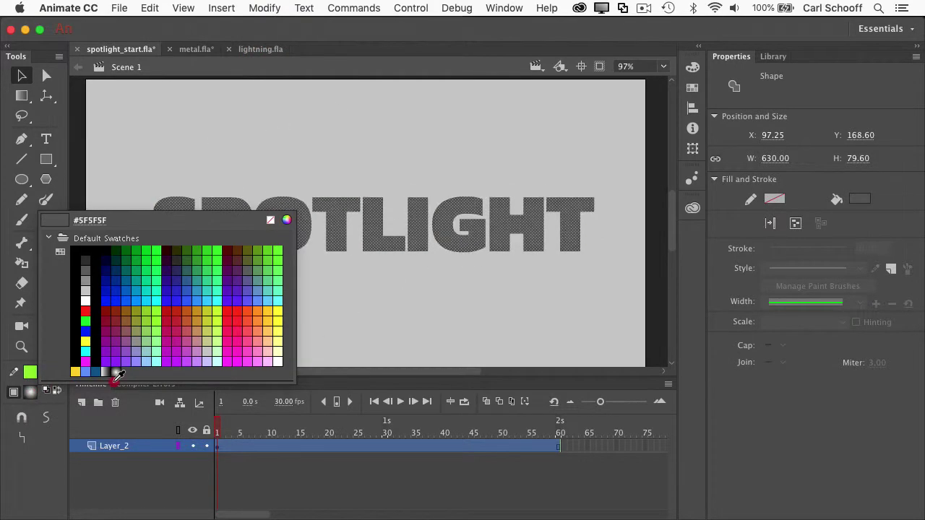
{"action": "left_click", "coordinate": [119, 370]}
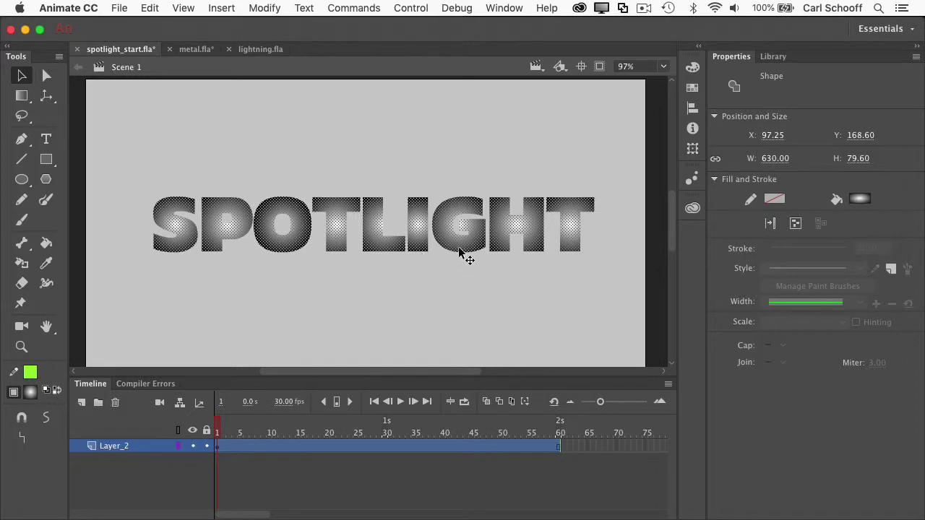
{"action": "left_click", "coordinate": [46, 243]}
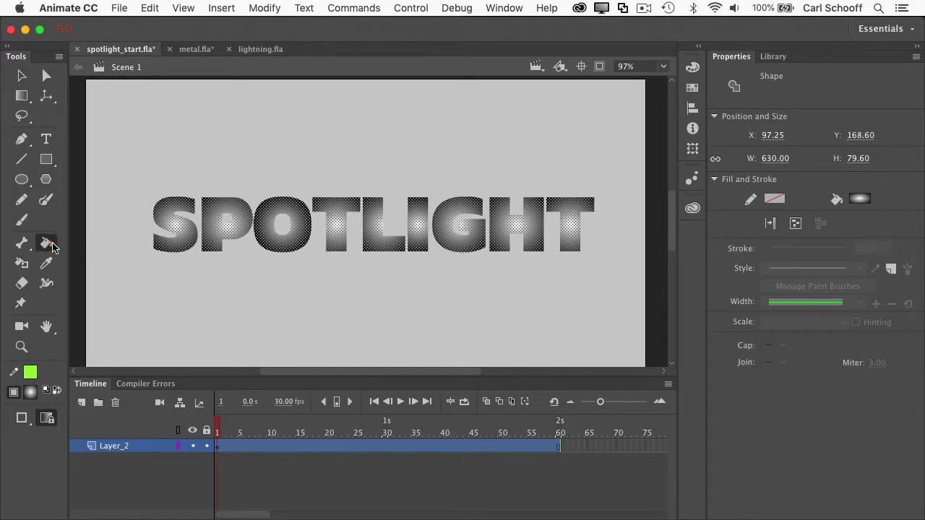
{"action": "left_click", "coordinate": [49, 424]}
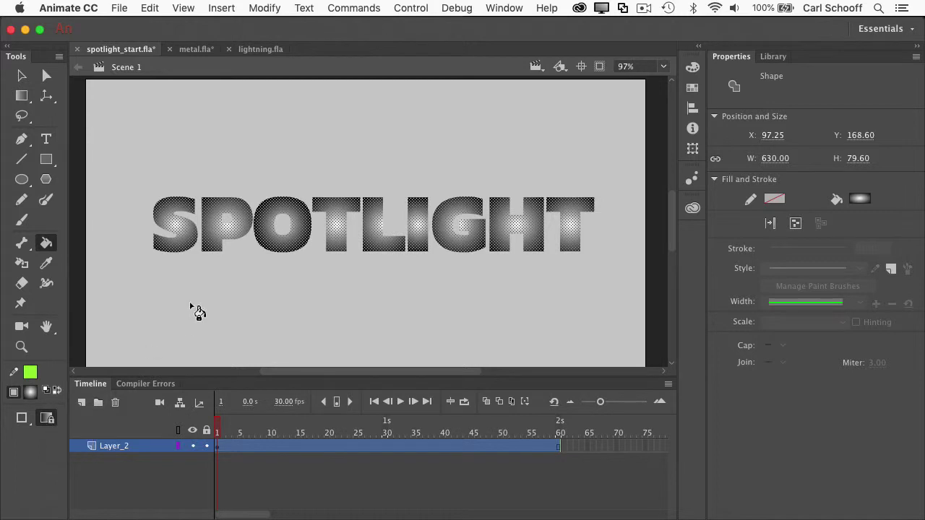
{"action": "left_click", "coordinate": [377, 247]}
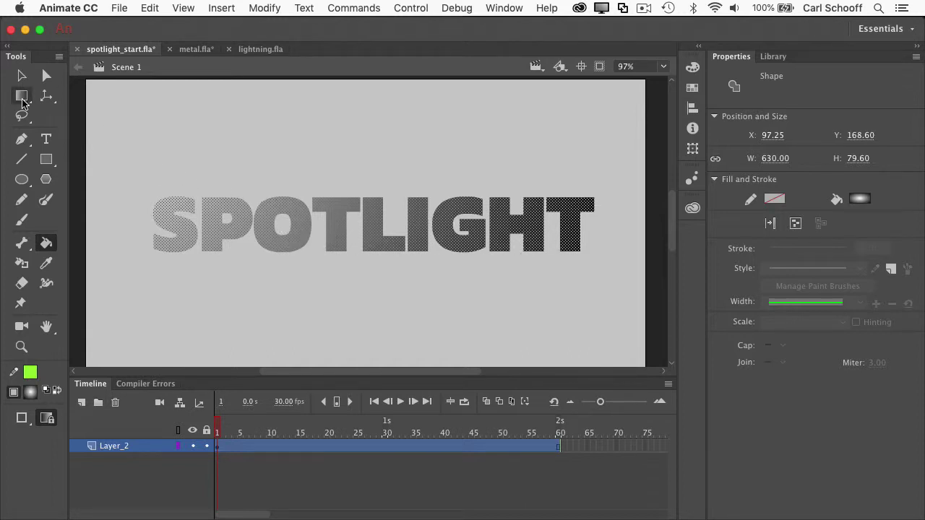
Shrink the radial gradient and centre it as a small glow over the middle letters.
{"action": "left_click_drag", "start_coordinate": [21, 96], "coordinate": [108, 110]}
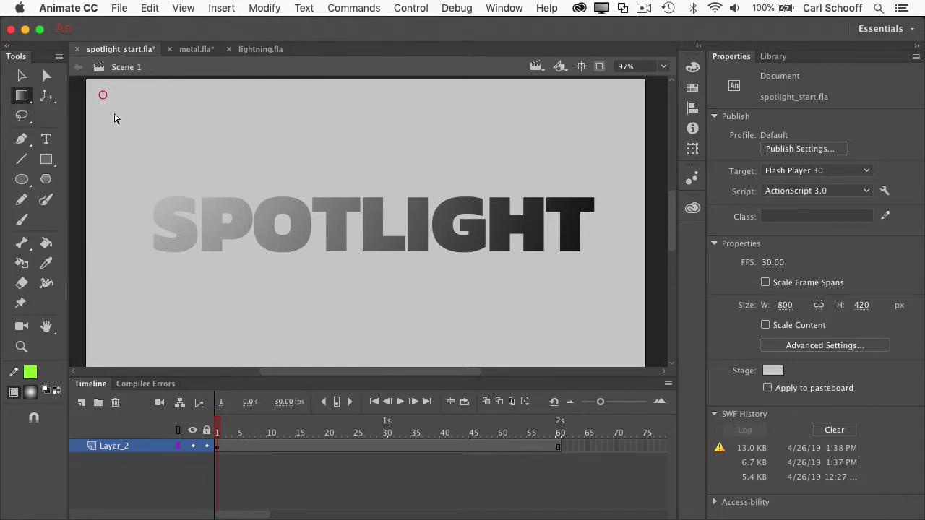
{"action": "left_click", "coordinate": [379, 236]}
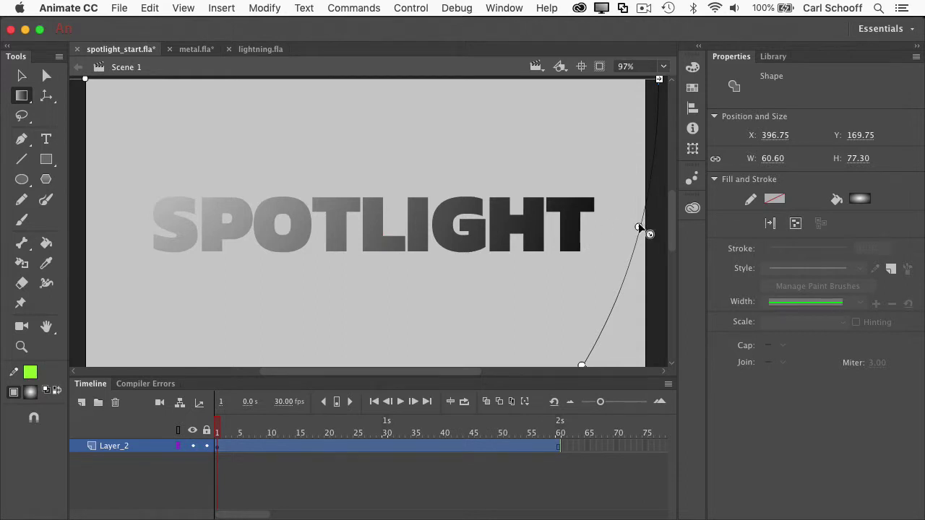
{"action": "left_click_drag", "start_coordinate": [638, 224], "coordinate": [352, 163]}
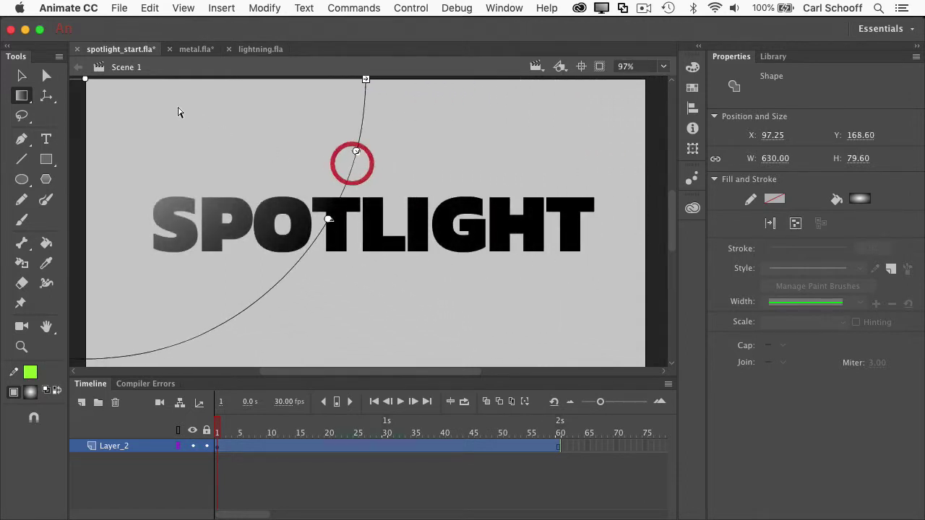
{"action": "left_click_drag", "start_coordinate": [84, 77], "coordinate": [361, 209]}
{"action": "left_click_drag", "start_coordinate": [629, 281], "coordinate": [451, 231]}
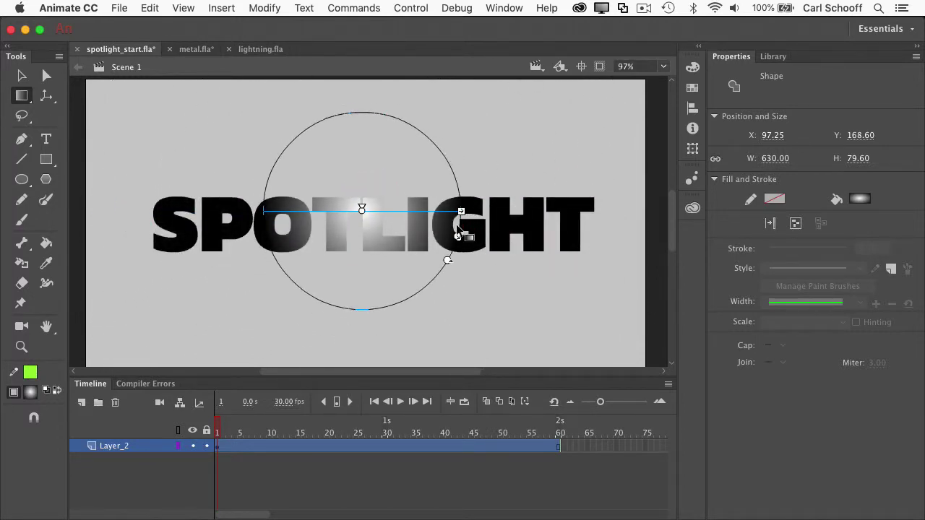
{"action": "left_click_drag", "start_coordinate": [369, 215], "coordinate": [374, 222]}
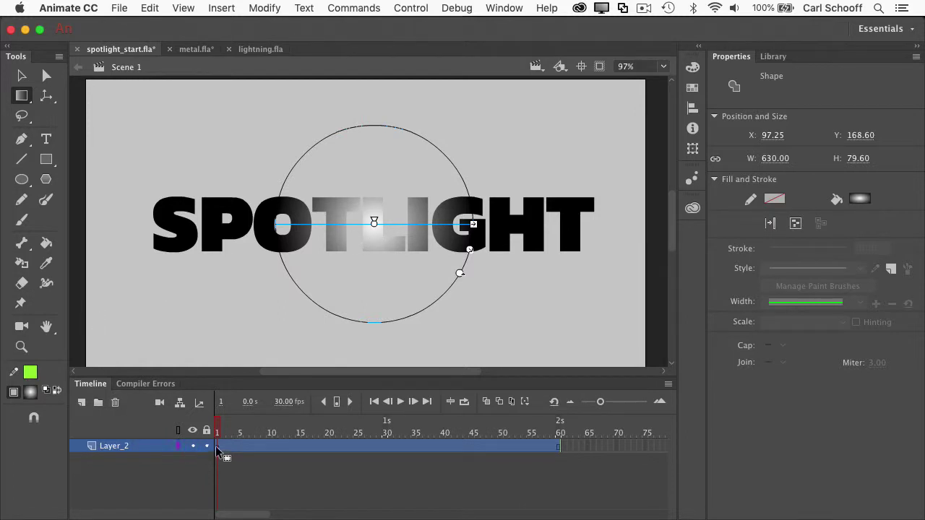
Put the glow over the S at frame 1, then over the final T at frame 60.
{"action": "left_click_drag", "start_coordinate": [375, 223], "coordinate": [172, 224]}
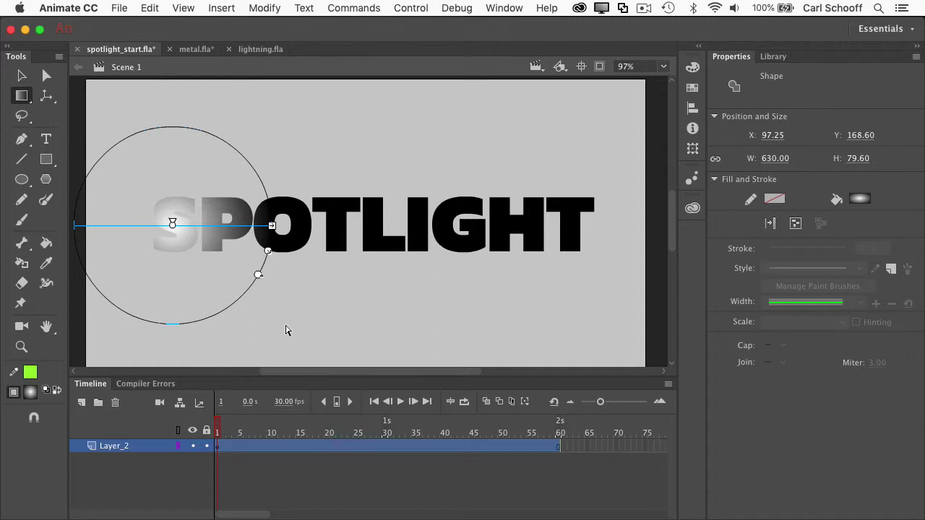
{"action": "left_click", "coordinate": [560, 447]}
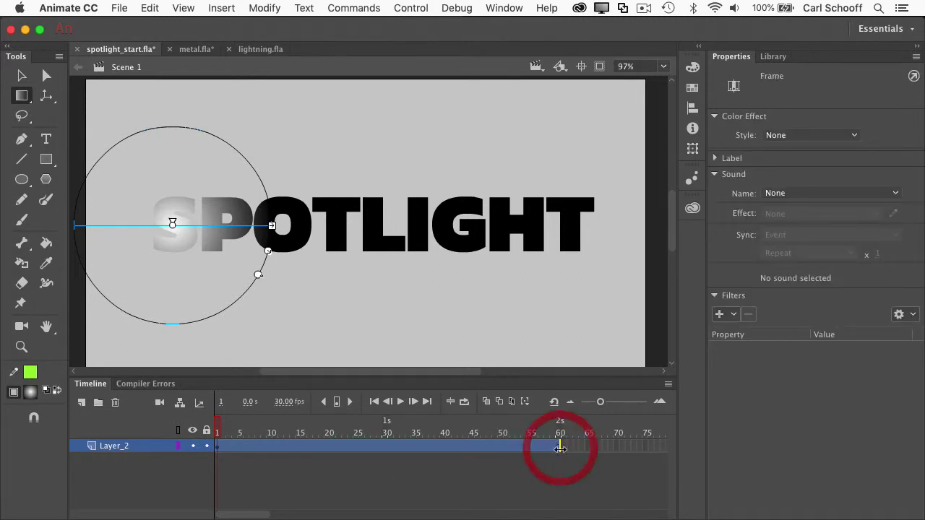
{"action": "left_click", "coordinate": [557, 349]}
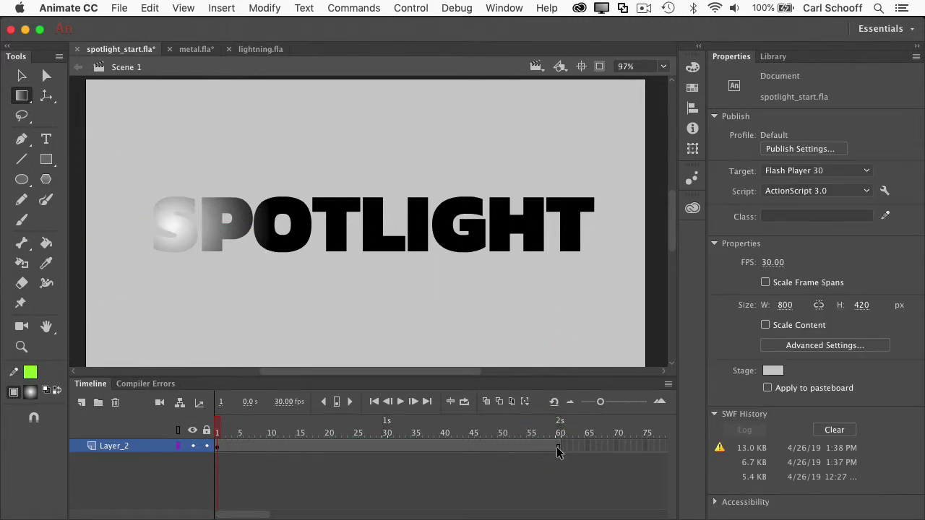
{"action": "left_click", "coordinate": [559, 446]}
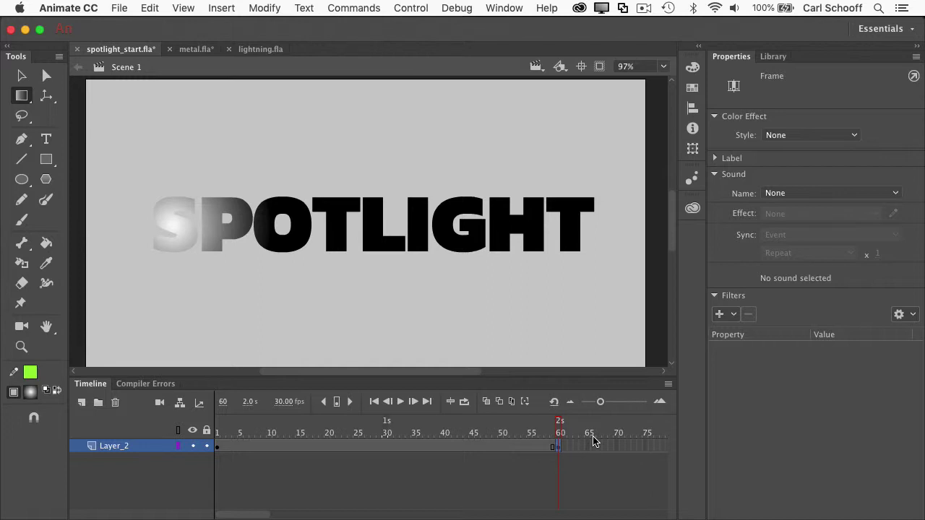
{"action": "left_click", "coordinate": [178, 237]}
{"action": "left_click_drag", "start_coordinate": [174, 226], "coordinate": [607, 228]}
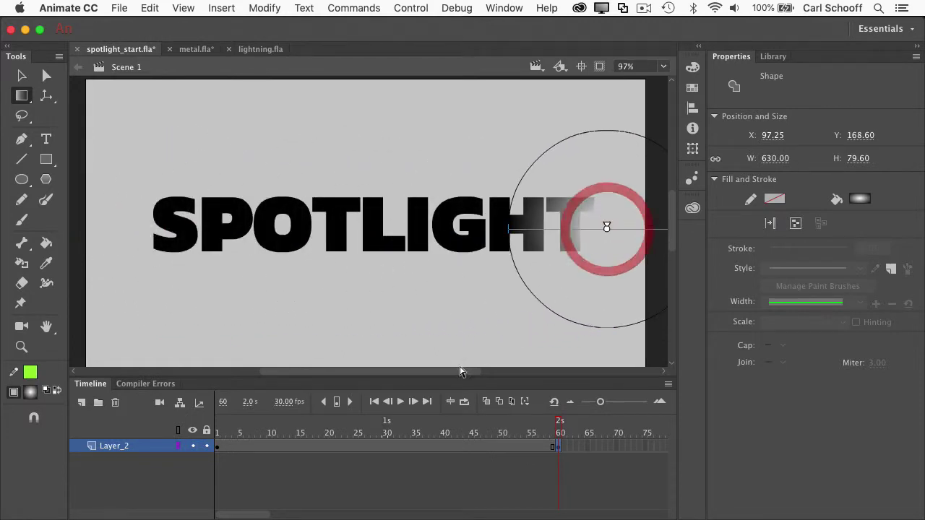
Create a shape tween across frames 1–60 and scrub to preview the sweep.
{"action": "right_click", "coordinate": [302, 448]}
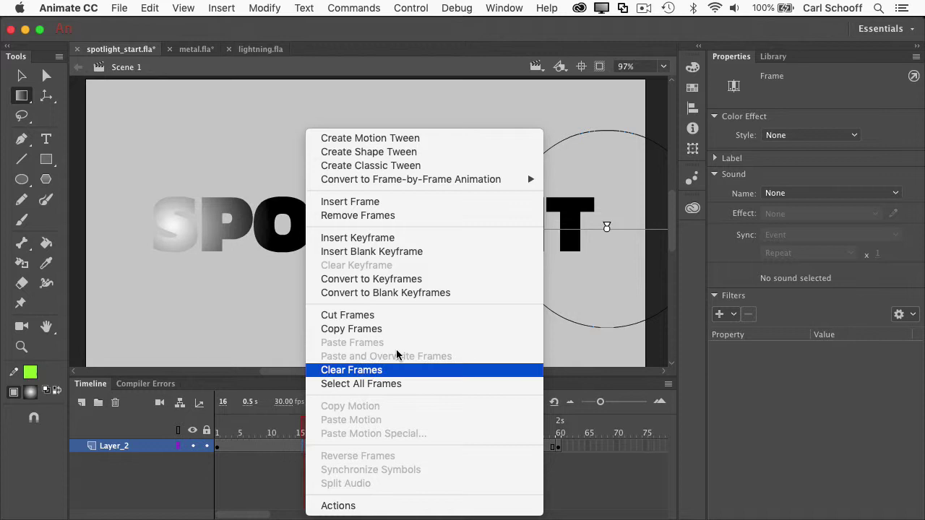
{"action": "left_click", "coordinate": [401, 153]}
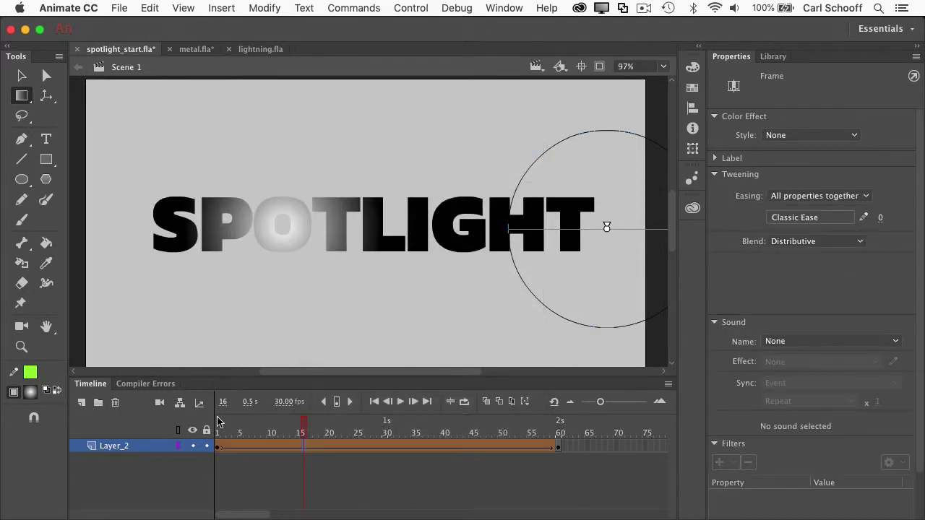
{"action": "mouse_move", "coordinate": [218, 433]}
{"action": "left_mouse_down"}
{"action": "mouse_move", "coordinate": [570, 441]}
{"action": "mouse_move", "coordinate": [244, 432]}
{"action": "mouse_move", "coordinate": [213, 423]}
{"action": "mouse_move", "coordinate": [552, 425]}
{"action": "mouse_move", "coordinate": [220, 419]}
{"action": "left_mouse_up"}
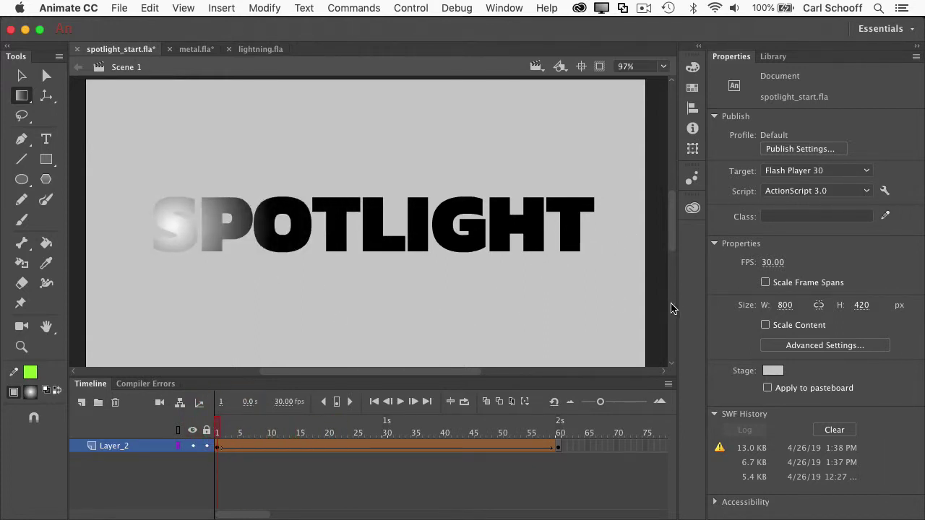
Make the stage colour black, then test the movie and close the SWF window.
{"action": "left_click", "coordinate": [777, 374]}
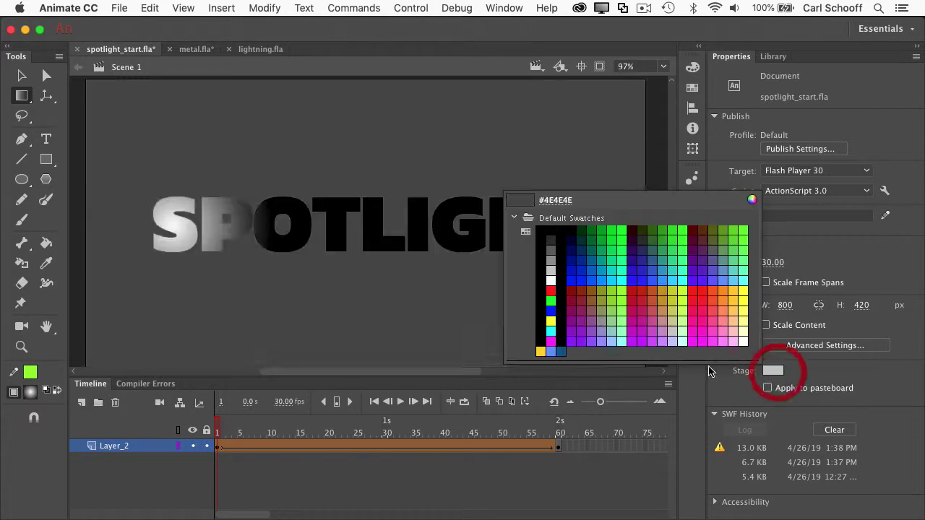
{"action": "left_click", "coordinate": [544, 295]}
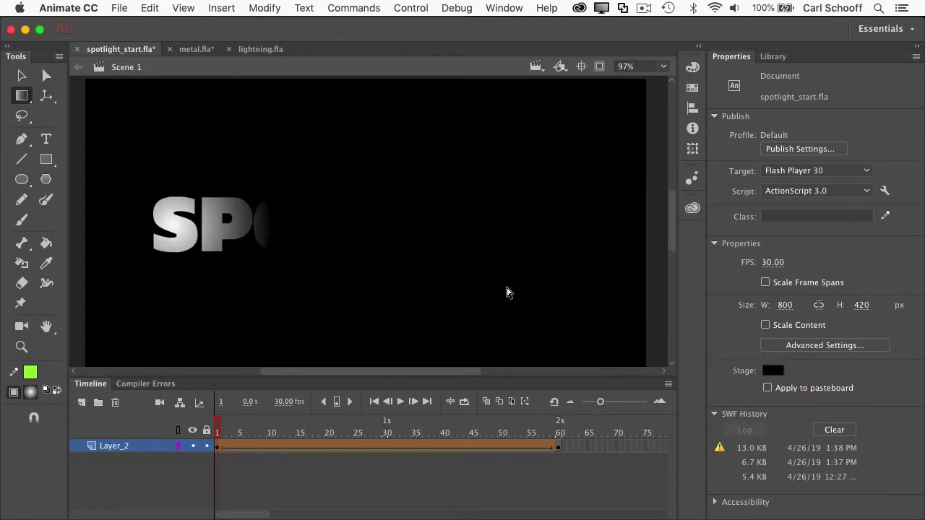
{"action": "key", "text": "super+Return"}
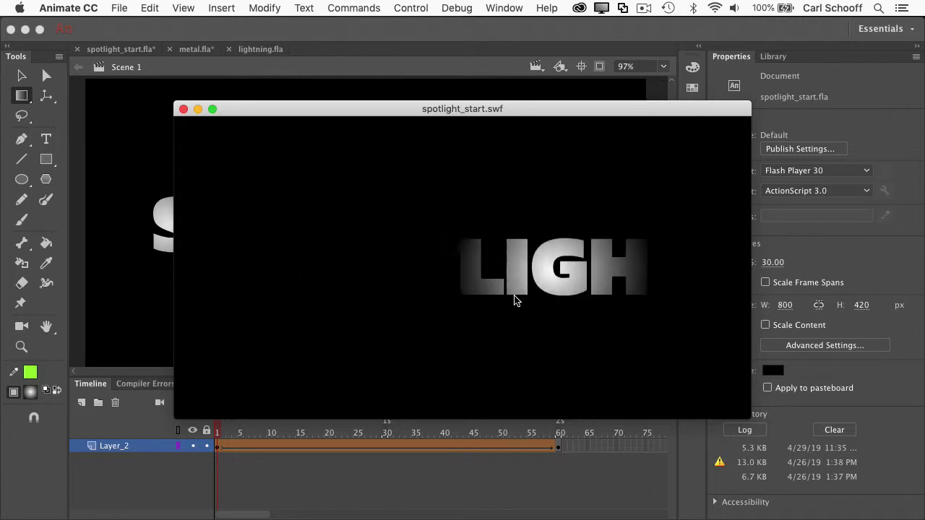
{"action": "left_click", "coordinate": [182, 110]}
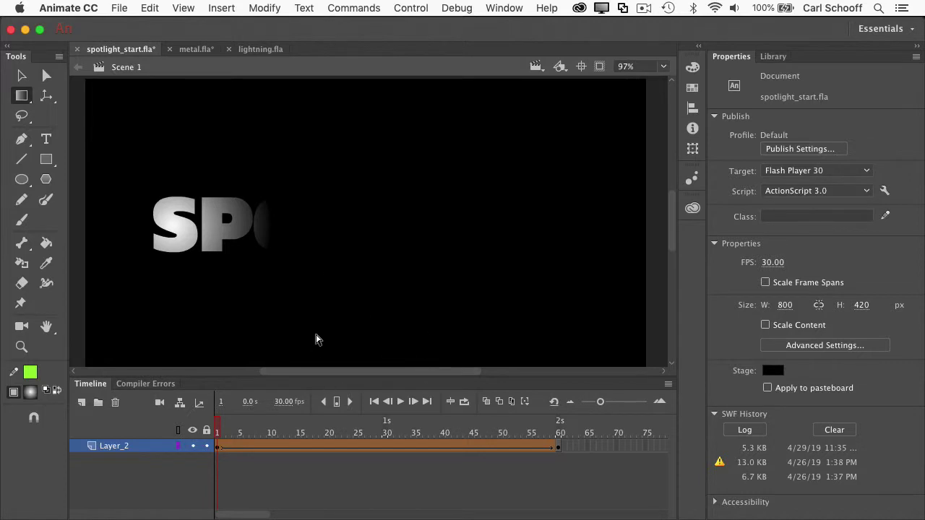
Copy frame 1 to frame 90 as a keyframe.
{"action": "left_click", "coordinate": [219, 448]}
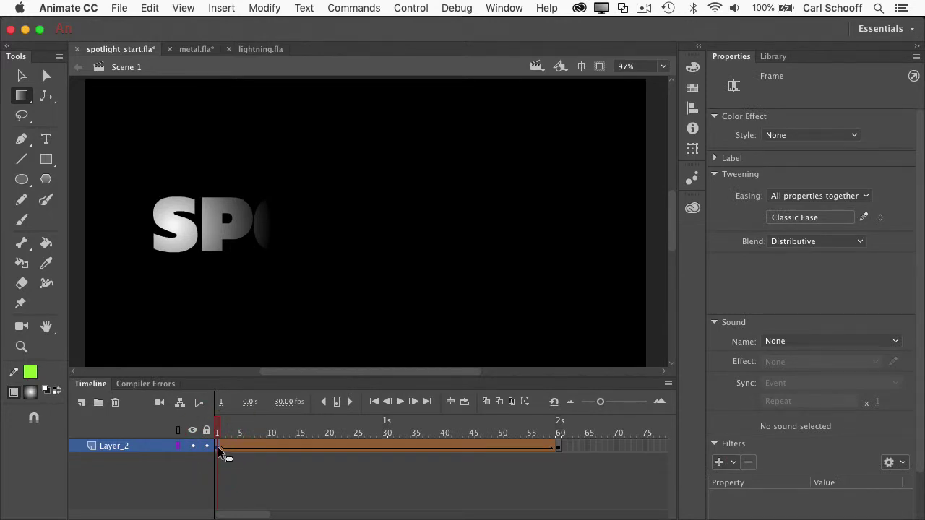
{"action": "left_click_drag", "start_coordinate": [595, 454], "coordinate": [625, 453]}
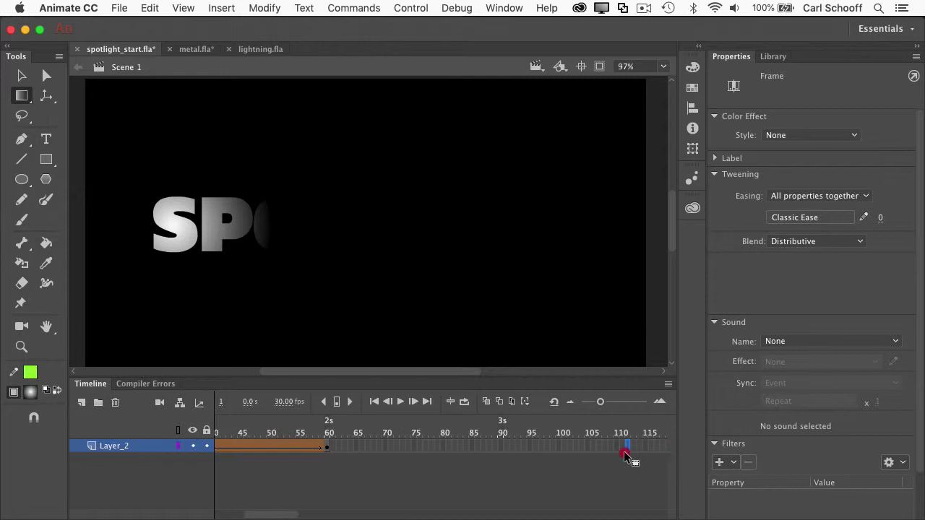
{"action": "key", "text": "F6"}
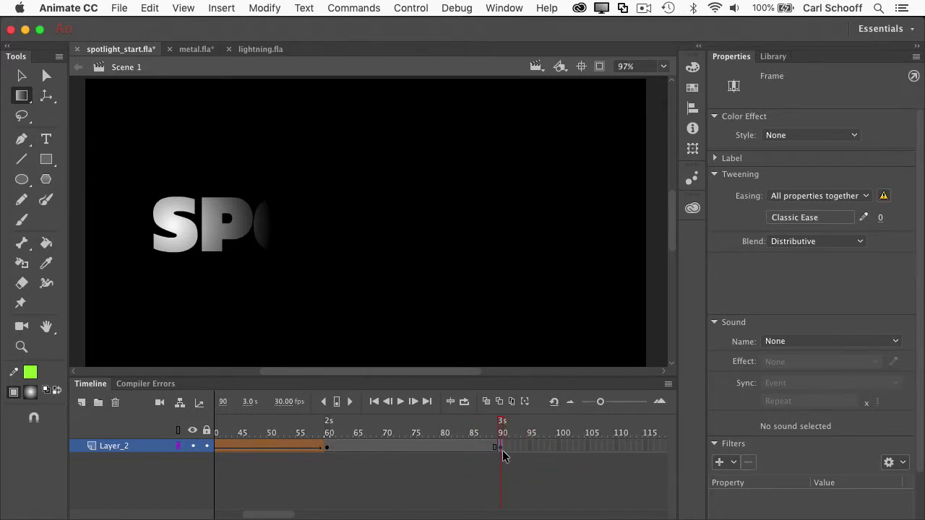
Create a shape tween across frames 60–90 and test the back-and-forth animation.
{"action": "right_click", "coordinate": [376, 444]}
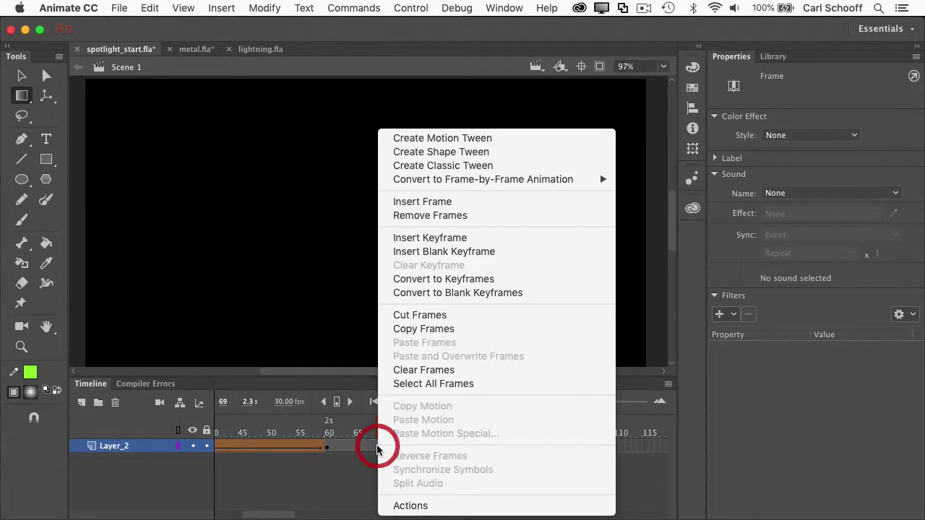
{"action": "left_click", "coordinate": [477, 156]}
{"action": "key", "text": "super+Return"}
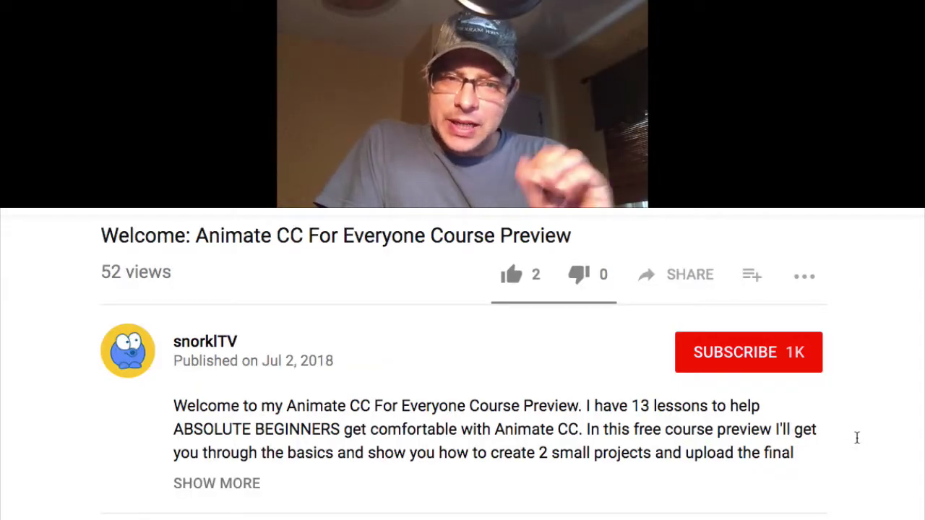
Like the Animate CC course preview video and subscribe to the channel.
{"action": "left_click", "coordinate": [511, 274]}
{"action": "left_click", "coordinate": [734, 354]}
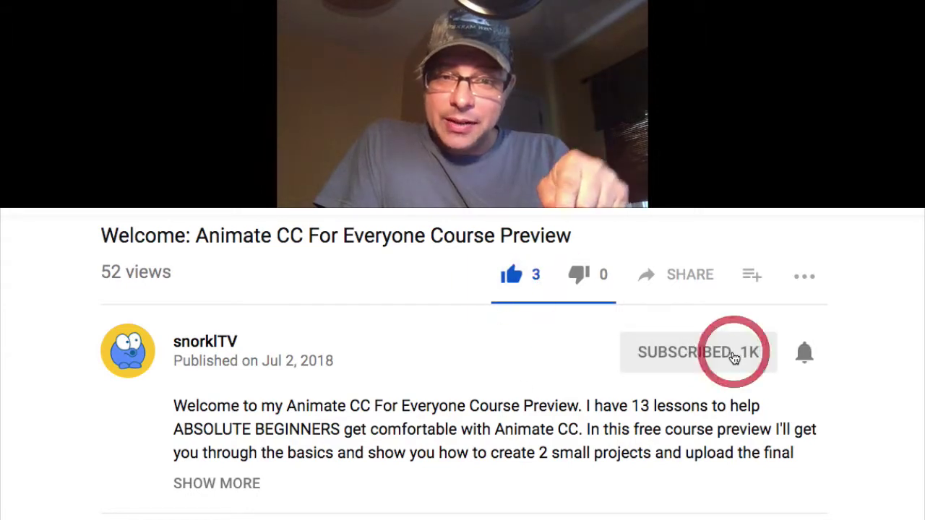